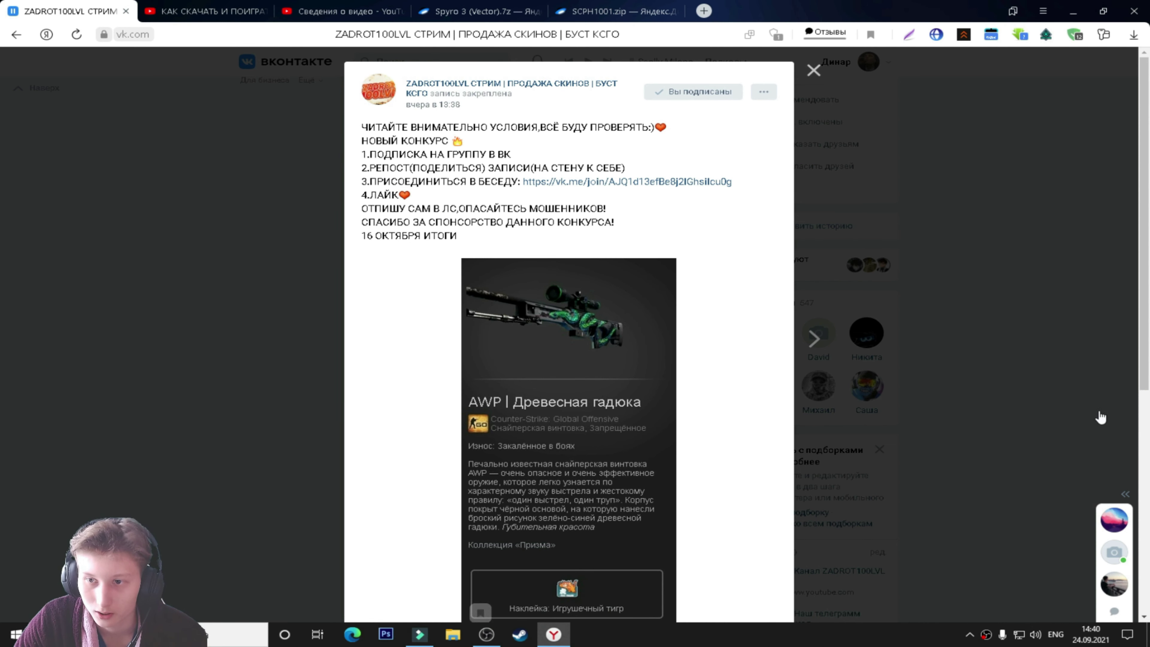
scroll(742, 314, down, 1)
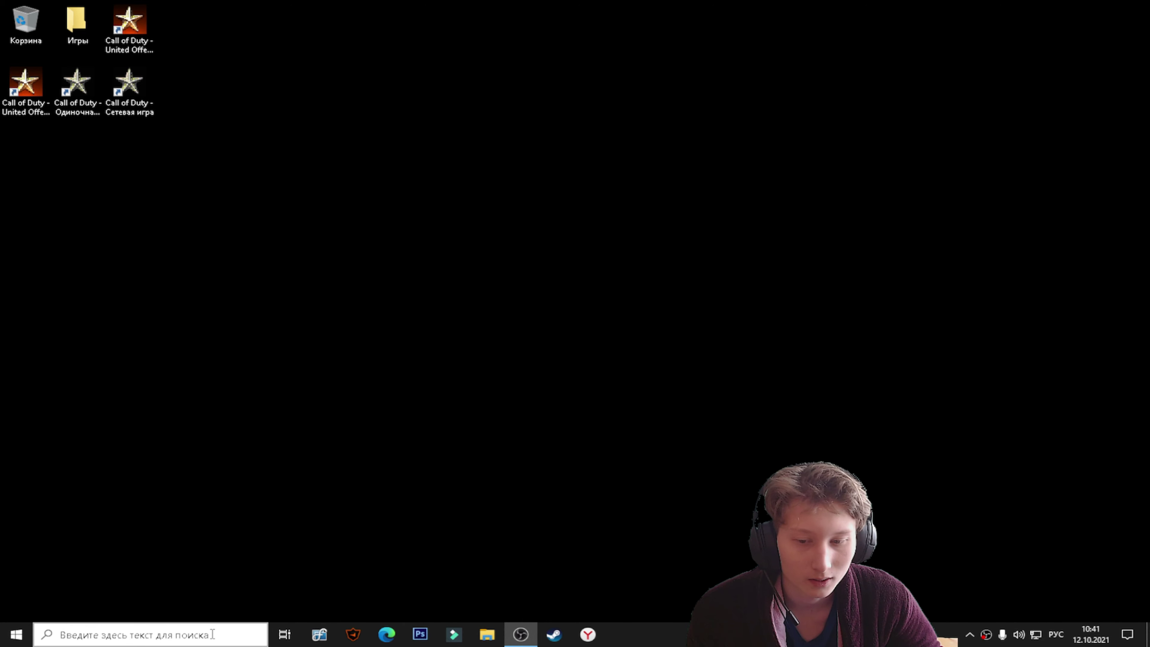
Search Windows for msconfig and open the System Configuration utility
click(185, 638)
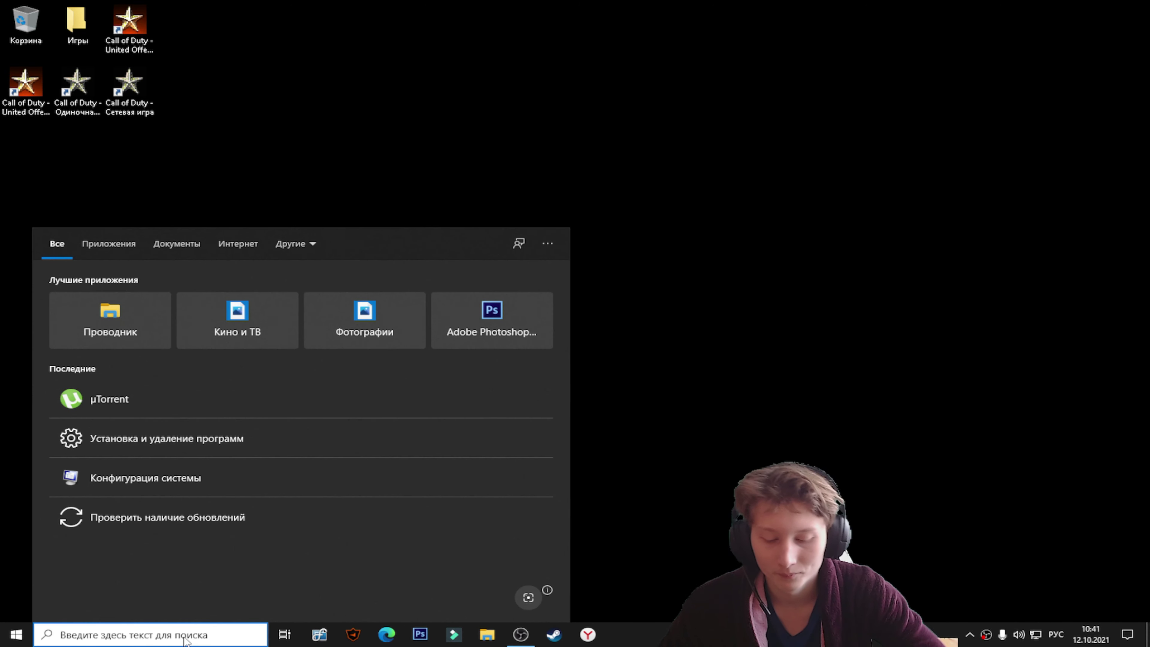
key(alt+shift)
text(msconfig)
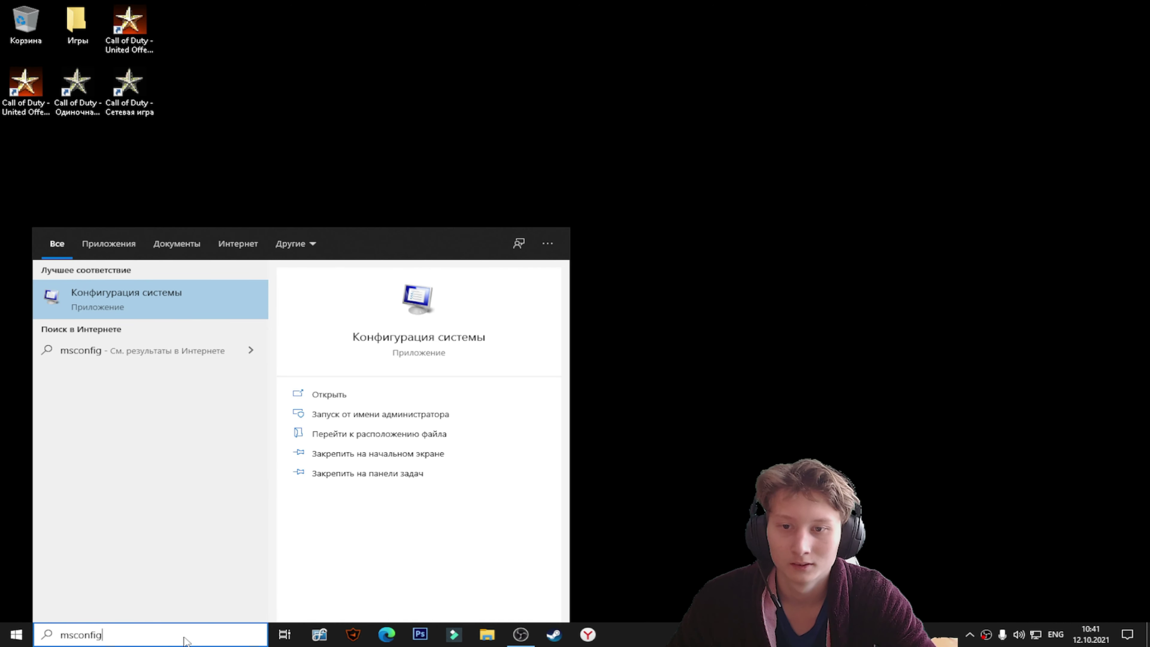
key(Return)
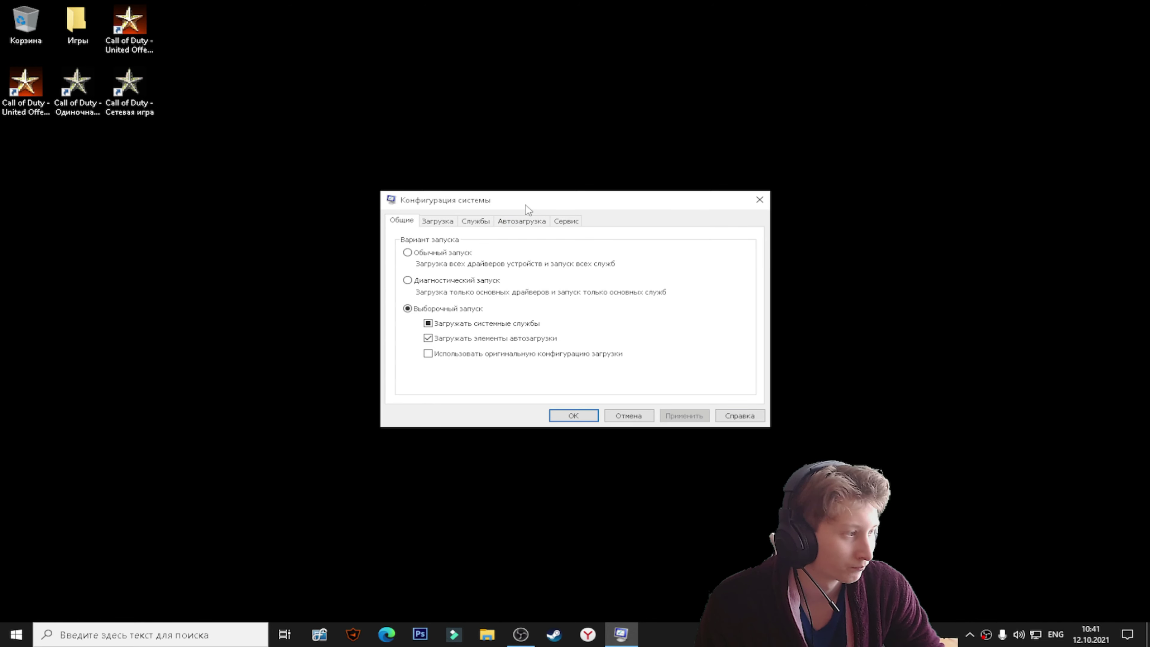
key(alt+Tab)
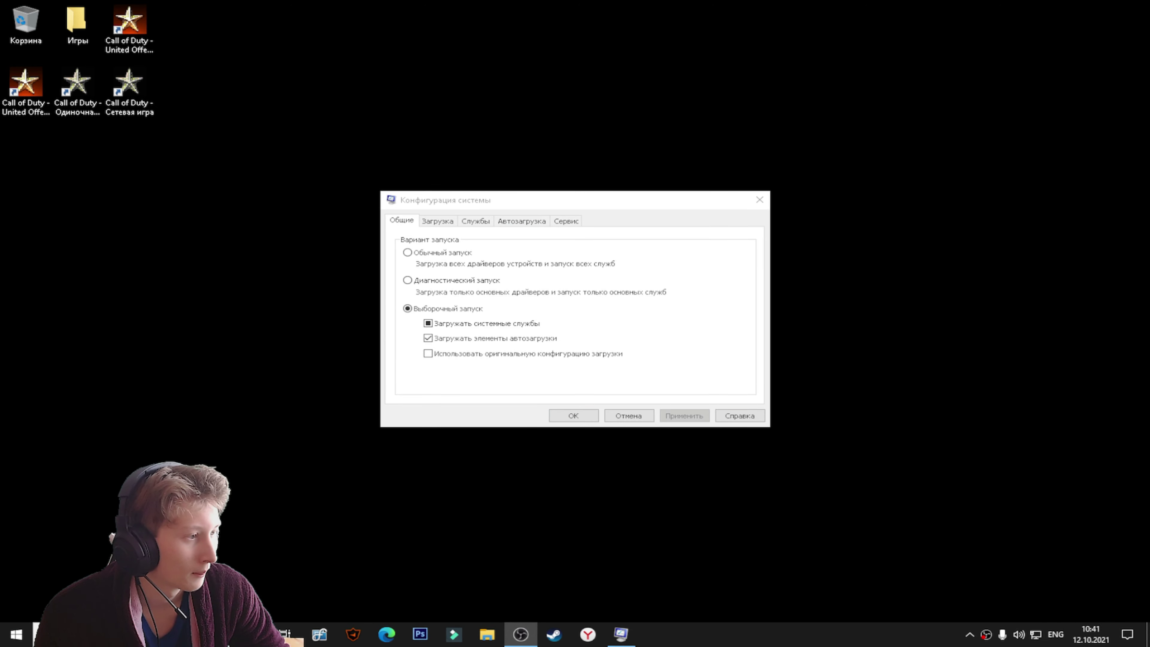
Open the advanced boot options for the Windows 10 boot entry
click(447, 224)
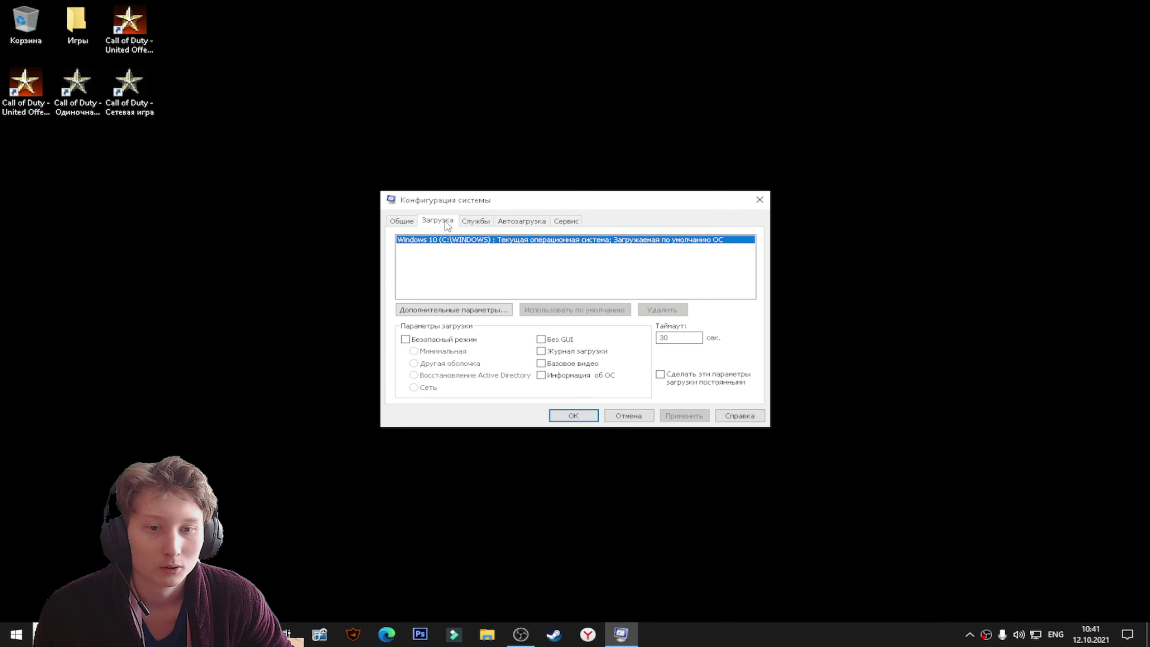
click(500, 309)
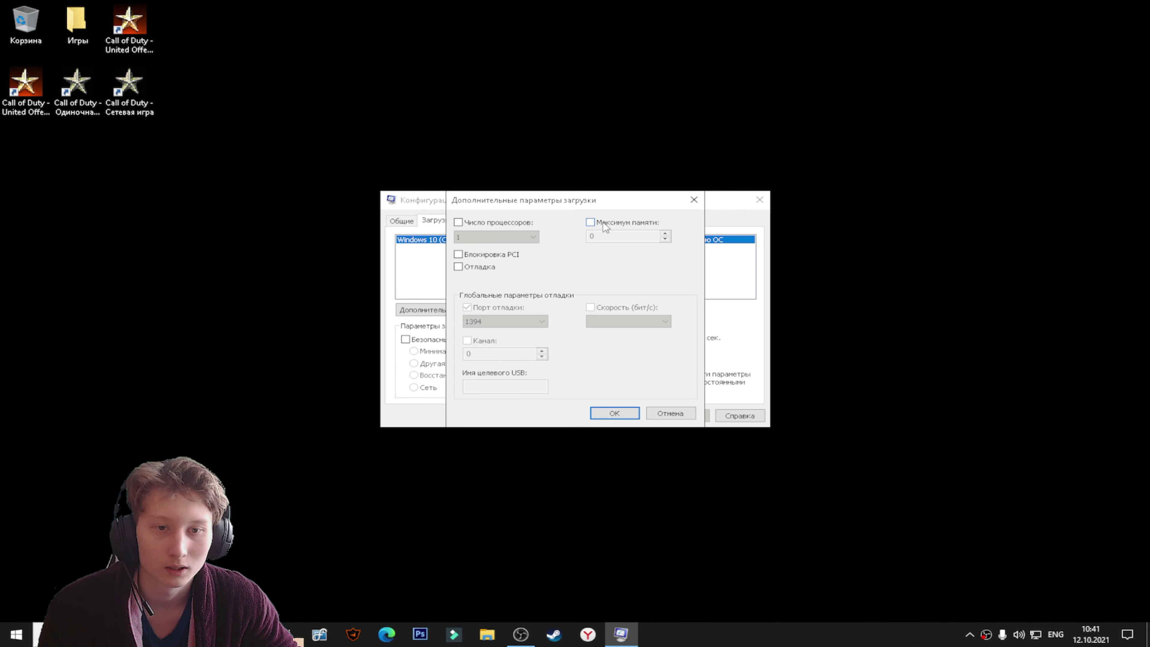
mouse_move(589, 202)
mouse_down()
mouse_move(573, 196)
mouse_move(637, 216)
mouse_move(599, 199)
mouse_up()
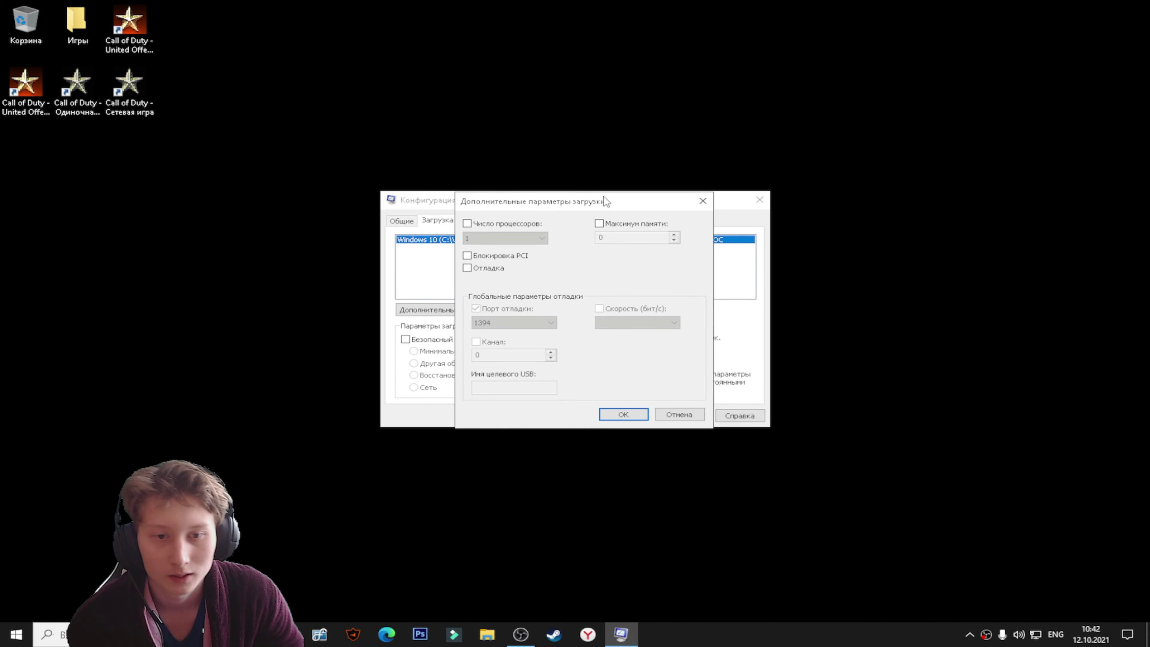
drag(535, 202, 525, 201)
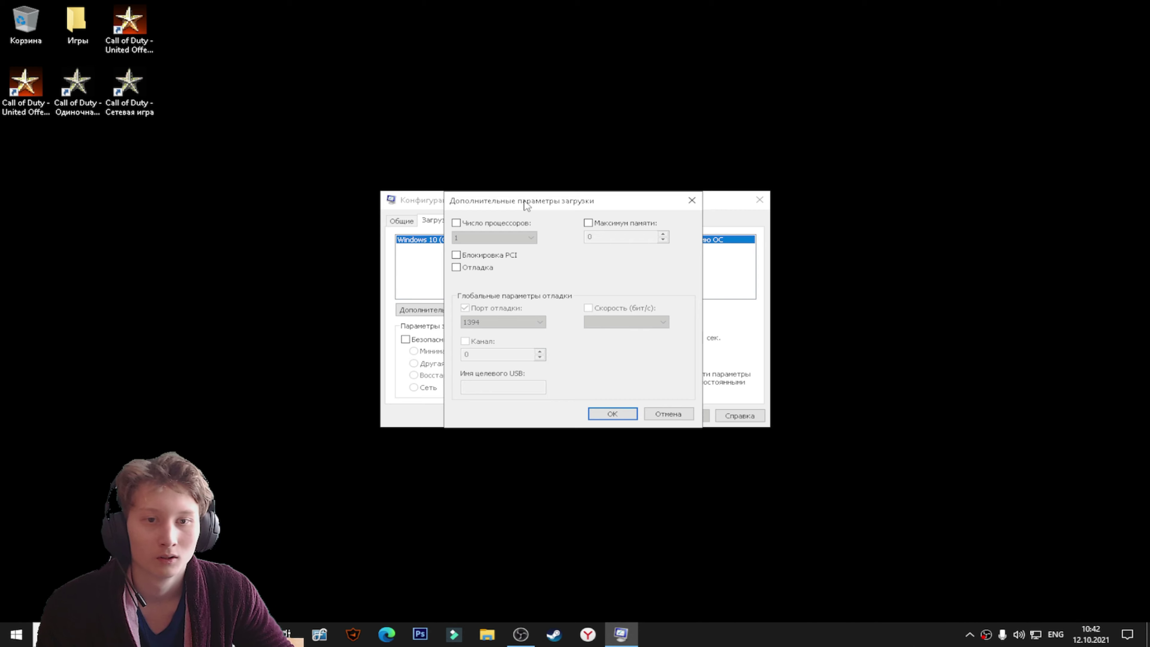
Enable the number of processors option with a value of 8 and turn on the maximum memory option at 16384
click(463, 224)
click(469, 238)
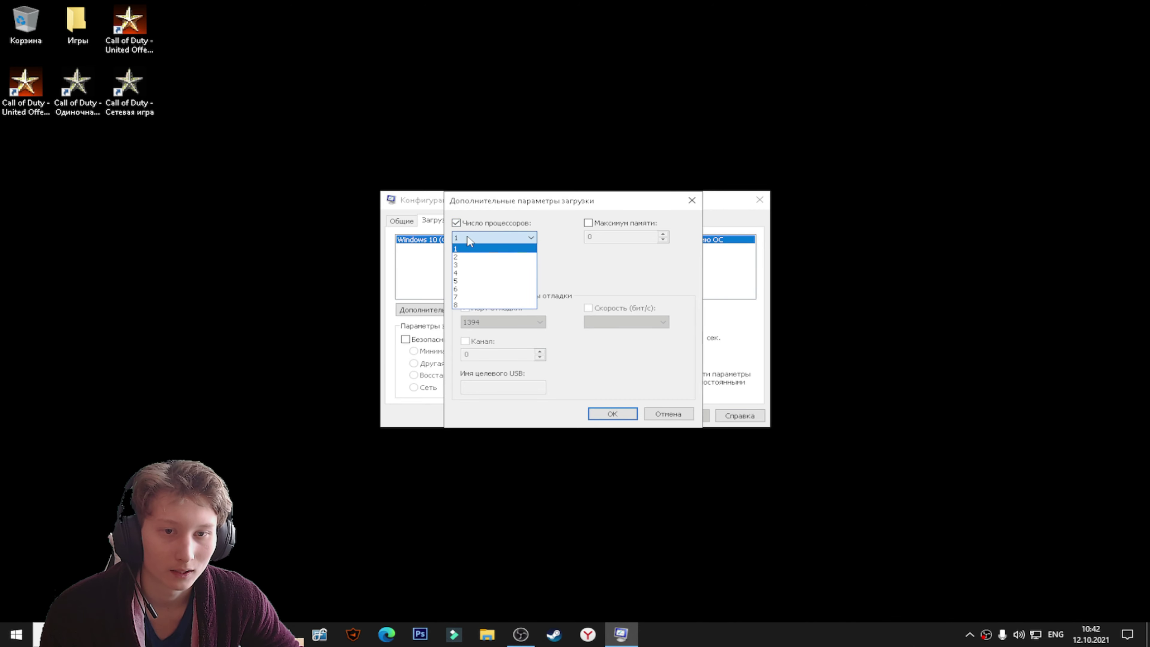
click(470, 304)
click(625, 224)
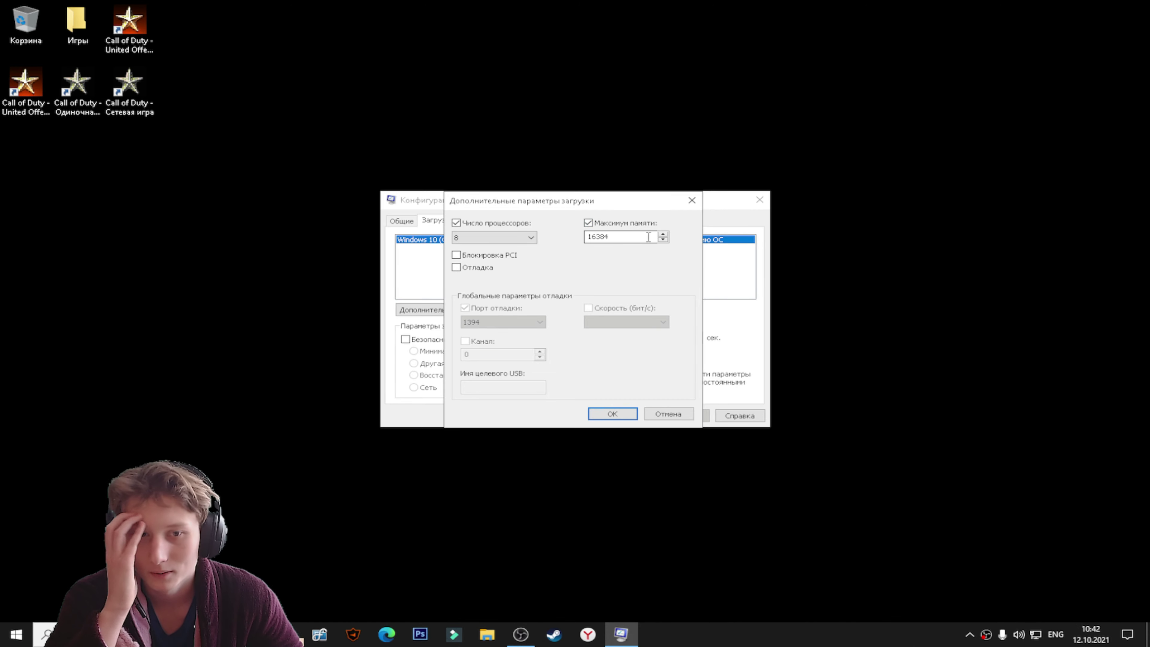
Disable the processor count and maximum memory options, and cancel the advanced boot options
click(512, 223)
click(607, 224)
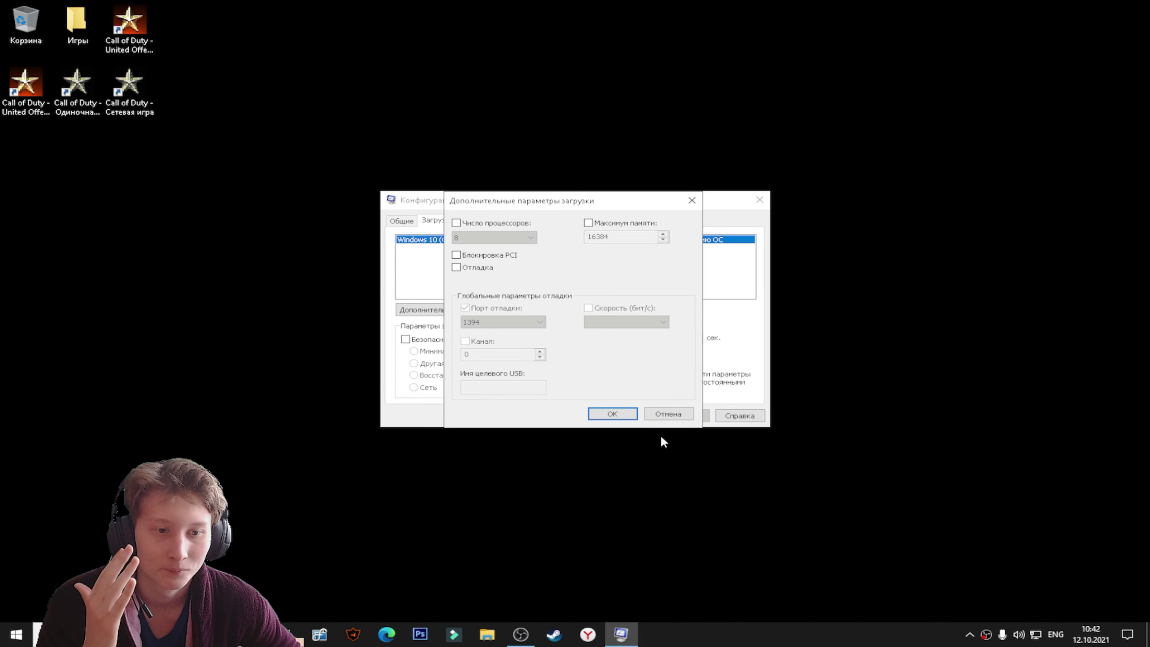
click(668, 417)
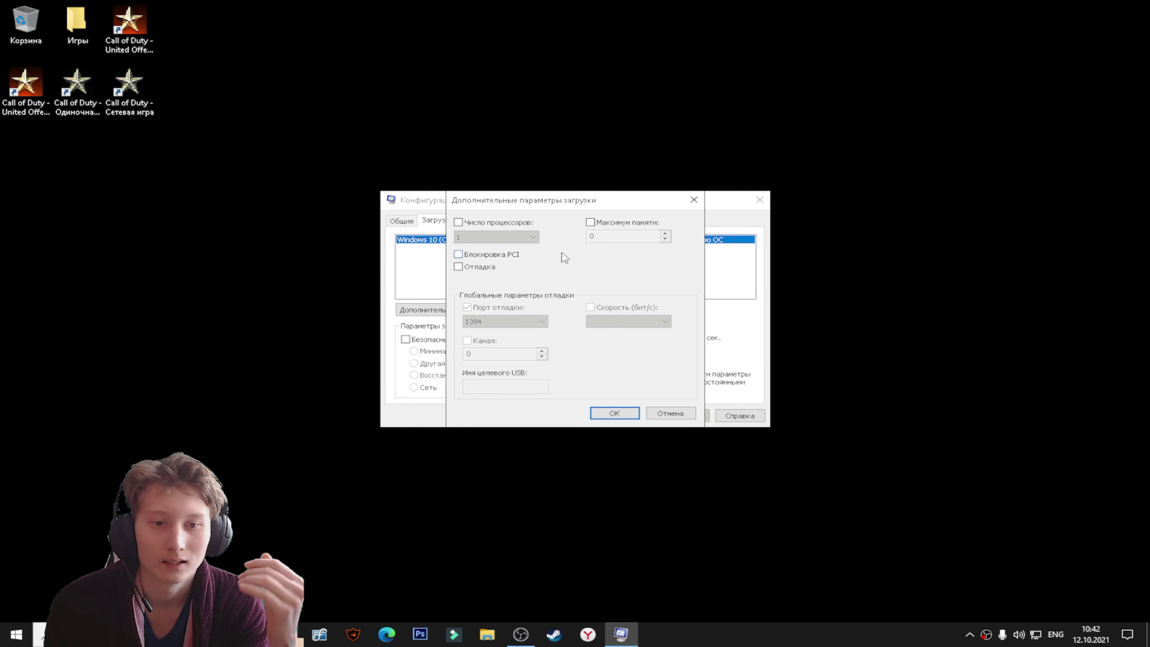
drag(581, 203, 581, 200)
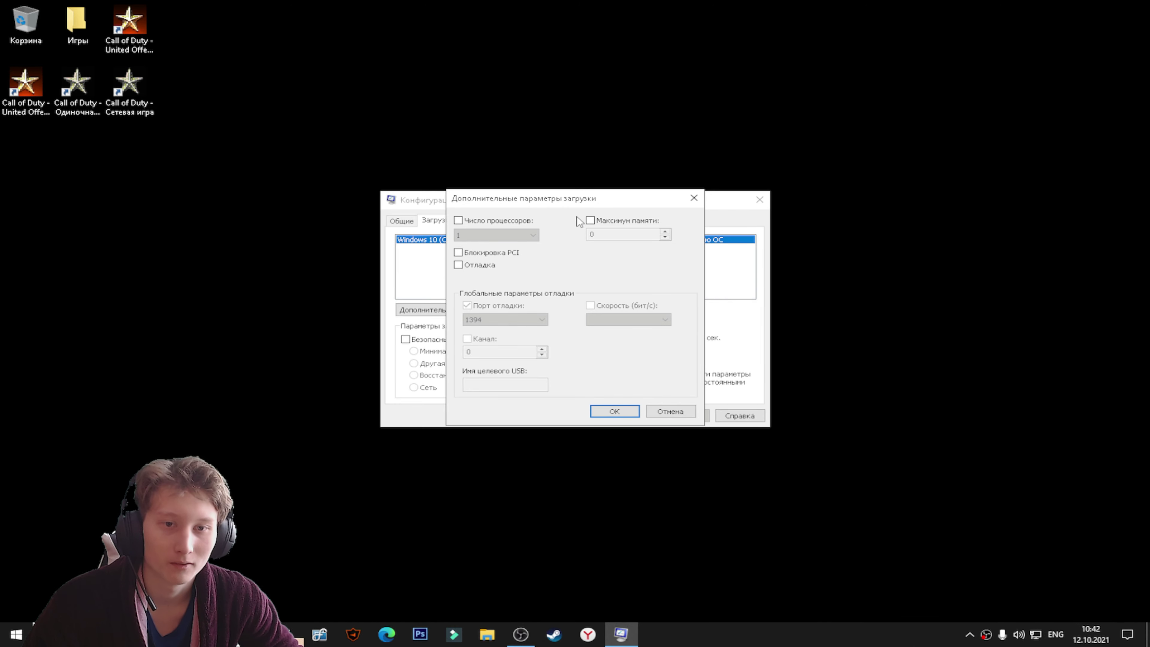
drag(560, 204, 627, 202)
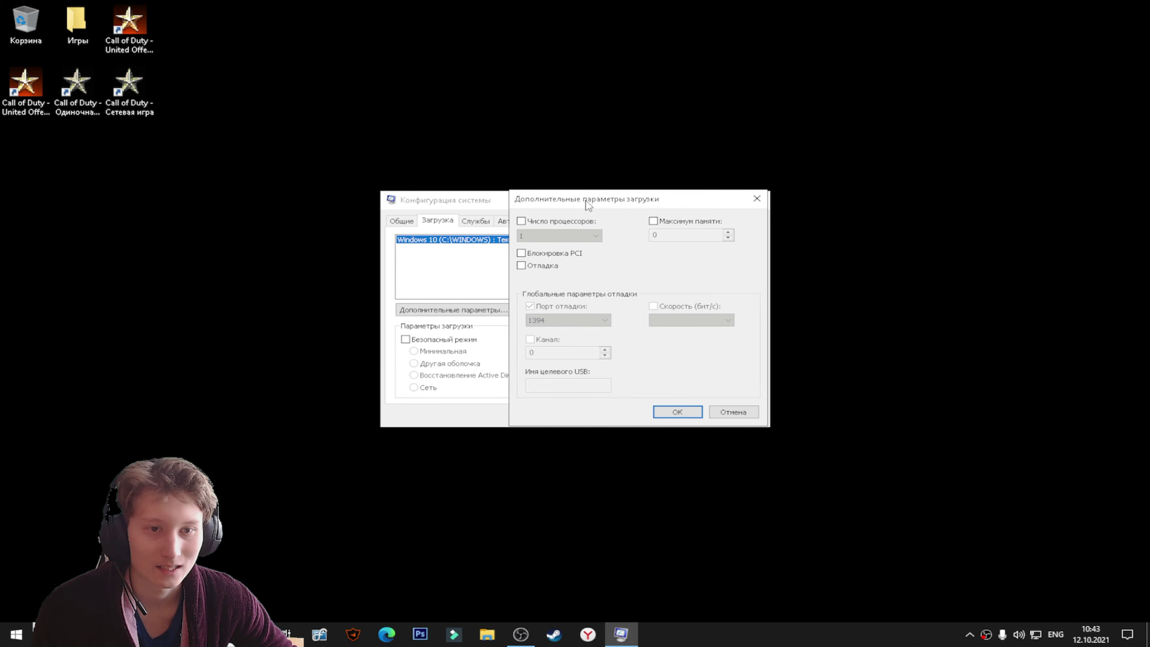
drag(587, 204, 522, 212)
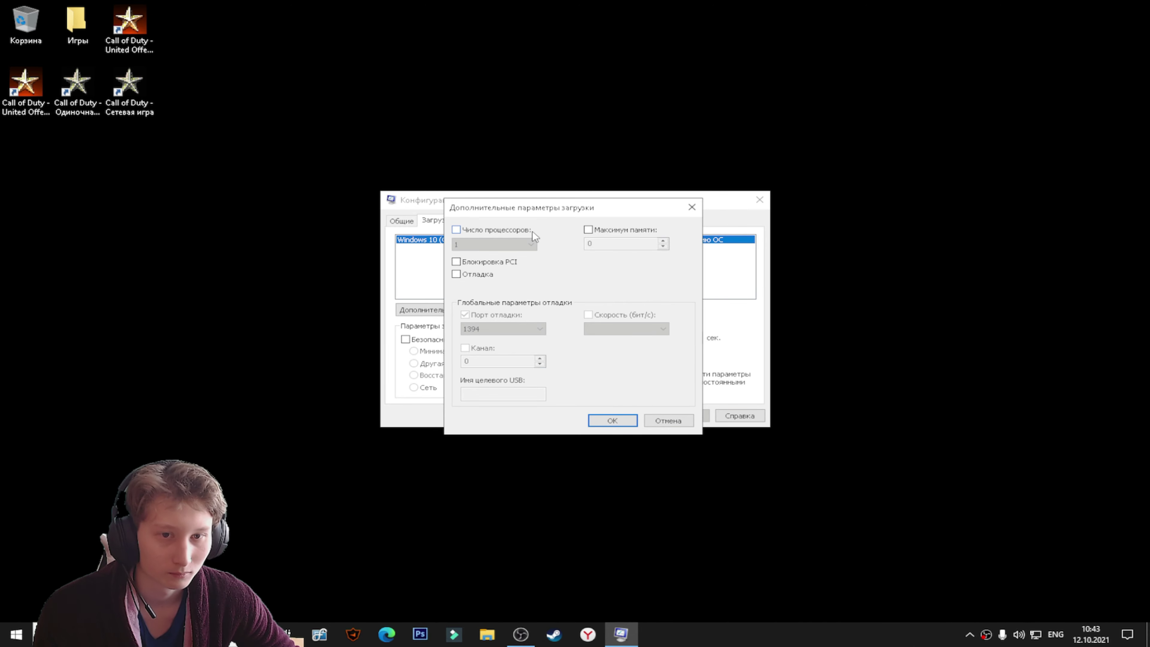
Try the number of processors option and its list of available values, leaving the option disabled
click(498, 228)
click(498, 244)
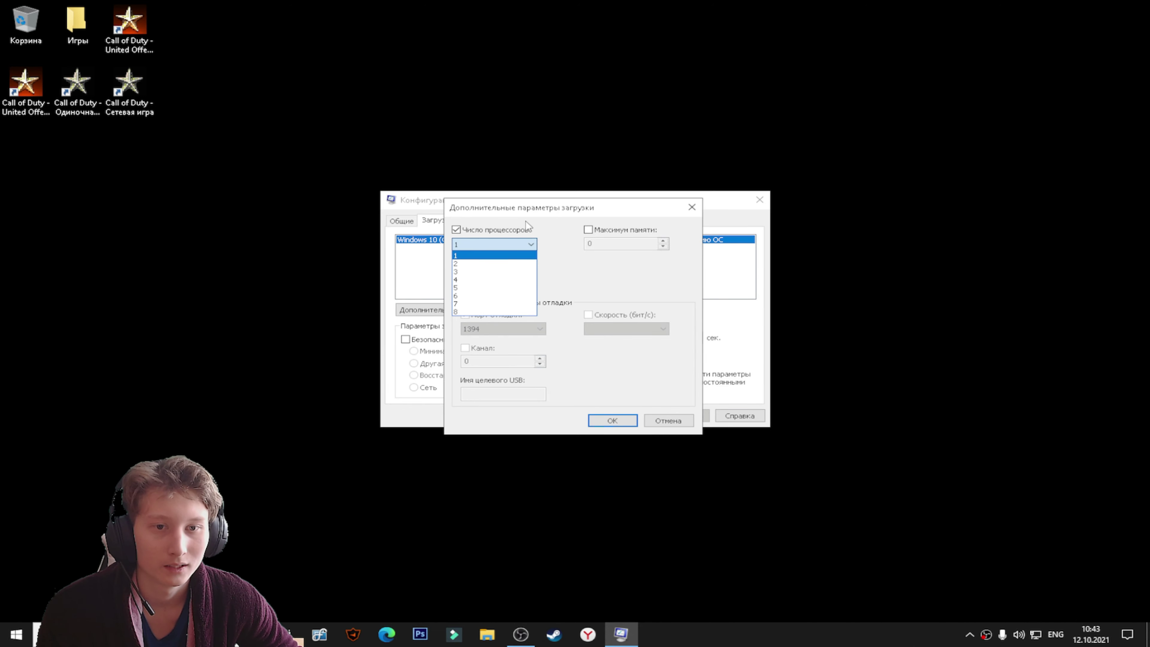
click(499, 229)
click(499, 229)
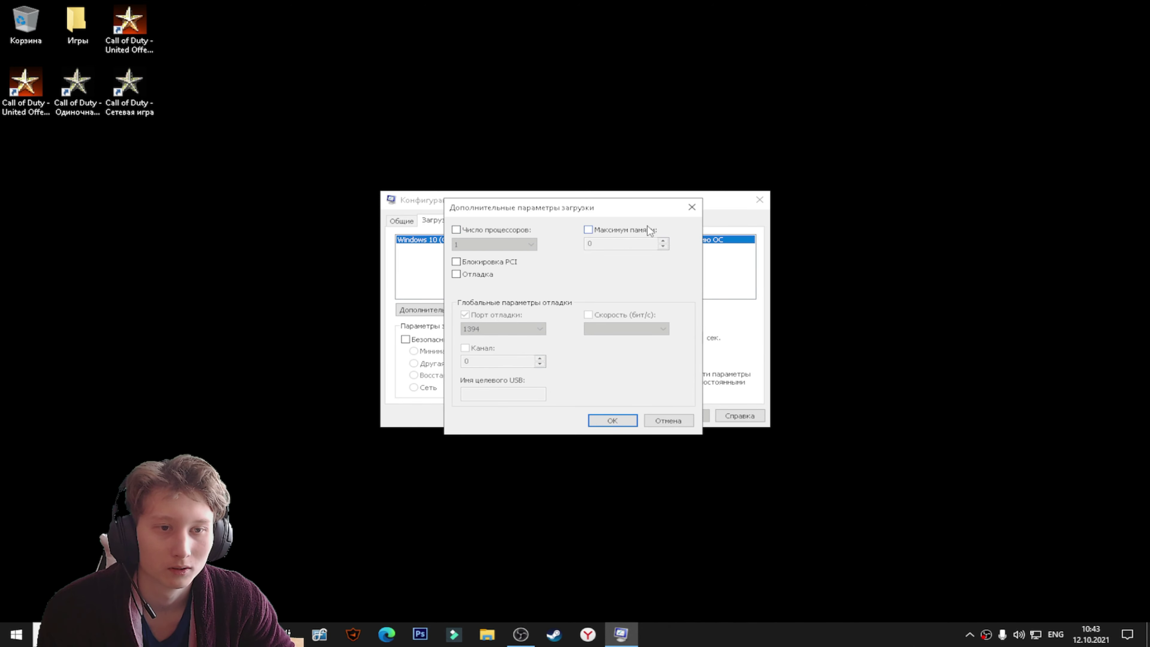
click(495, 229)
click(493, 244)
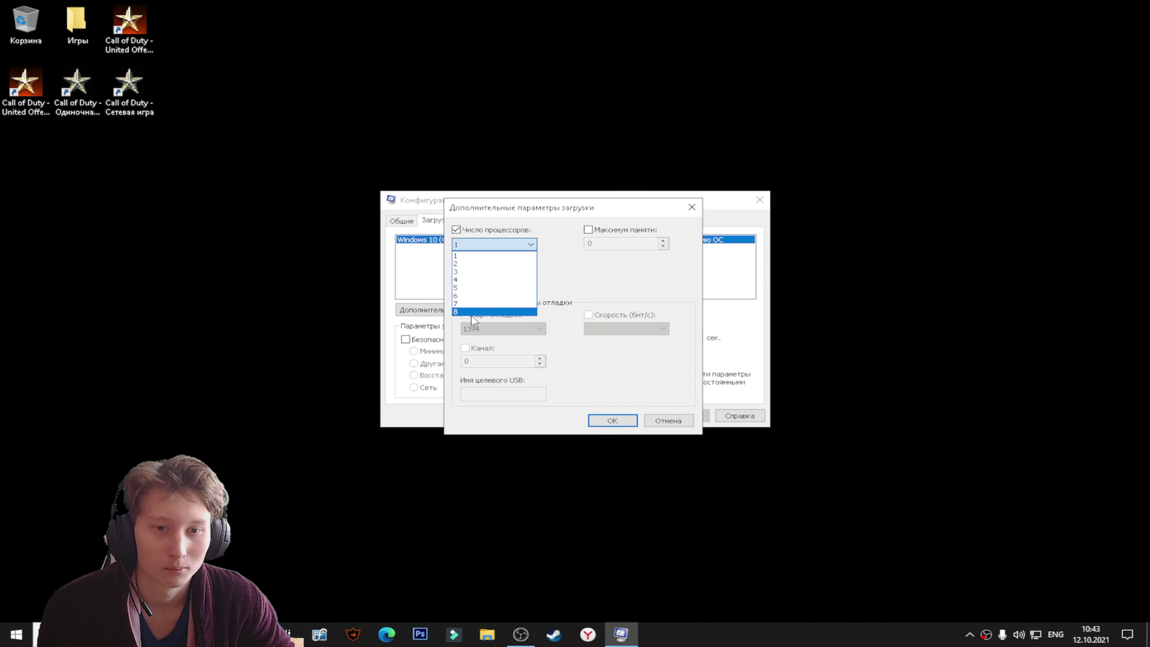
click(486, 225)
click(502, 230)
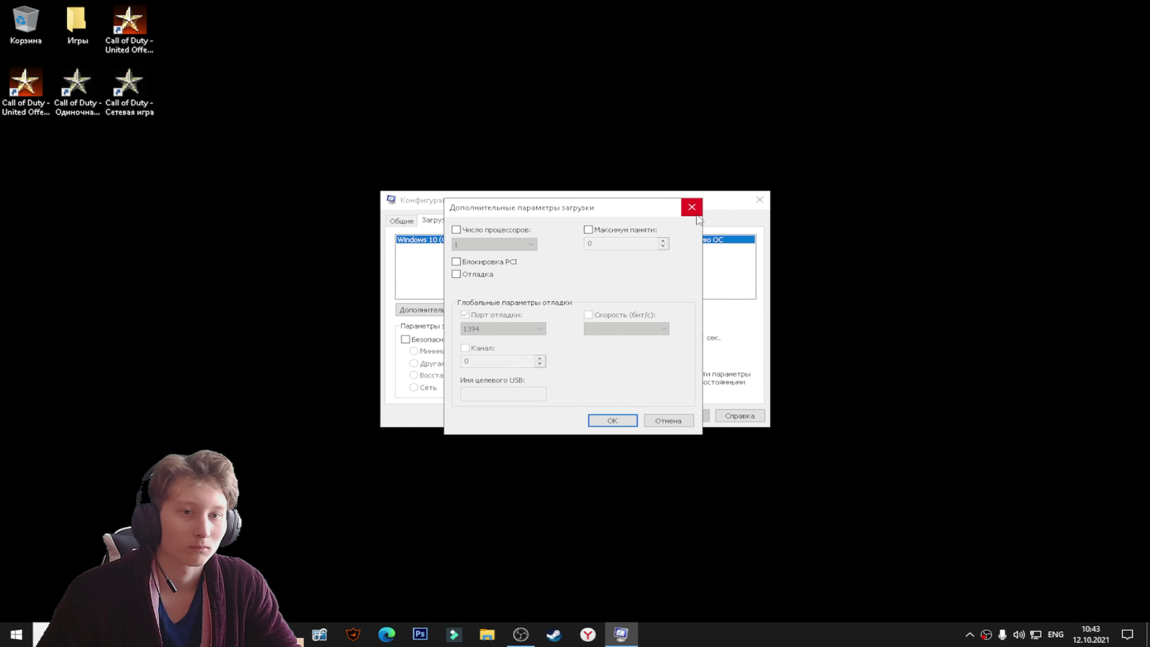
Close the advanced boot options without applying them and confirm the System Configuration dialog
click(692, 208)
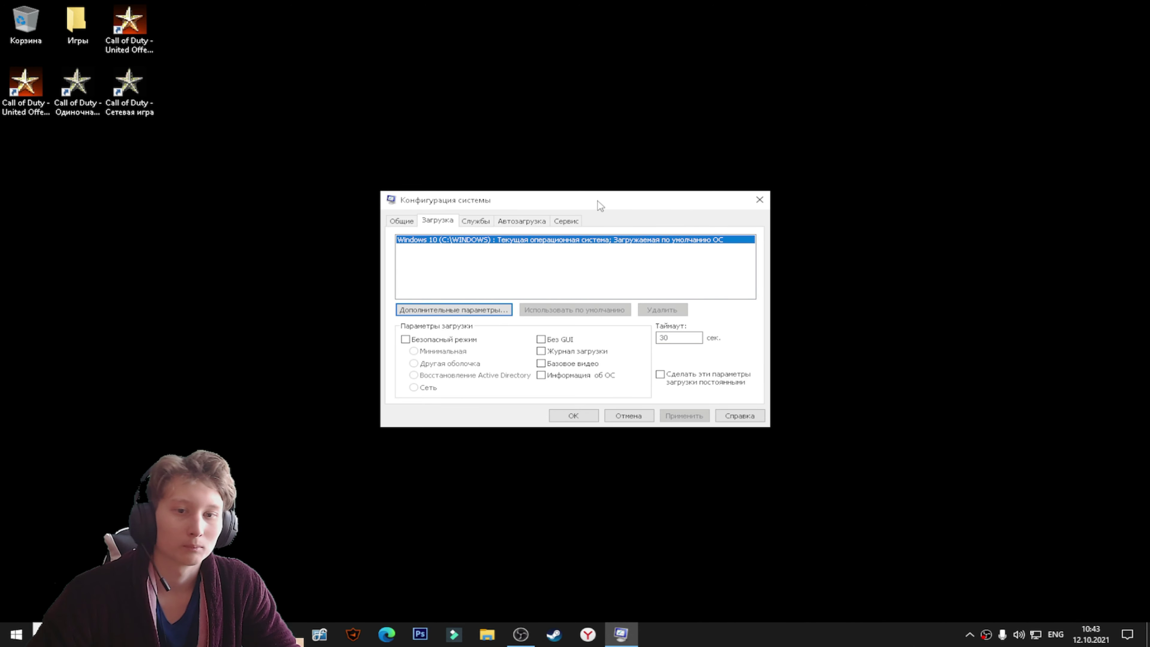
click(573, 414)
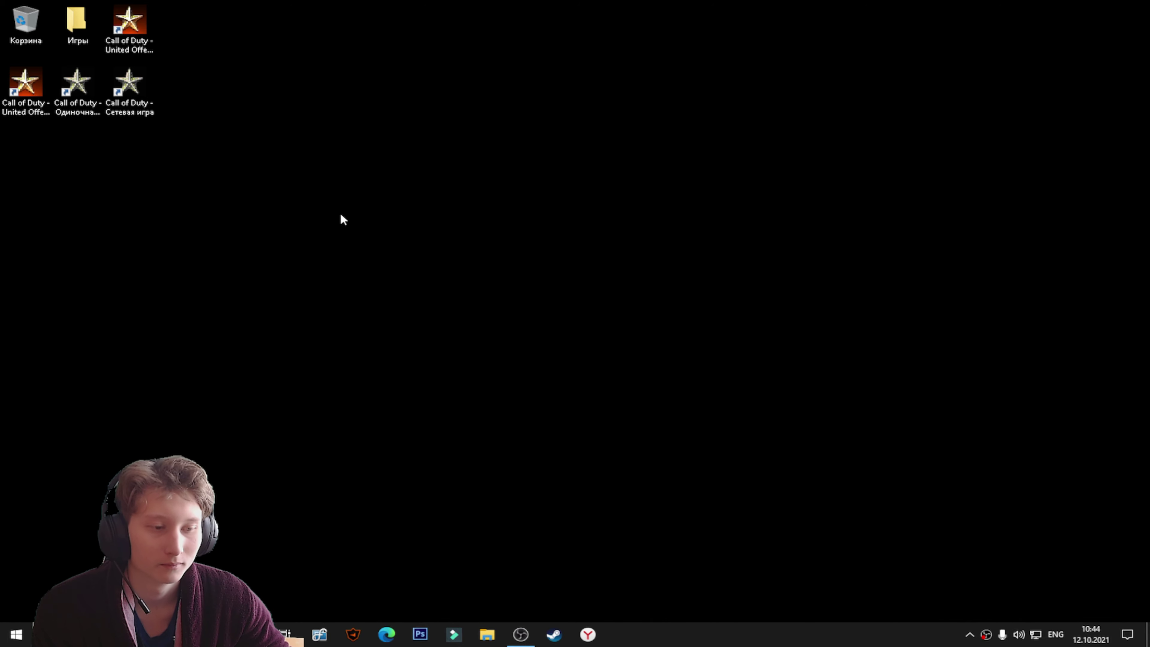
drag(344, 215, 681, 423)
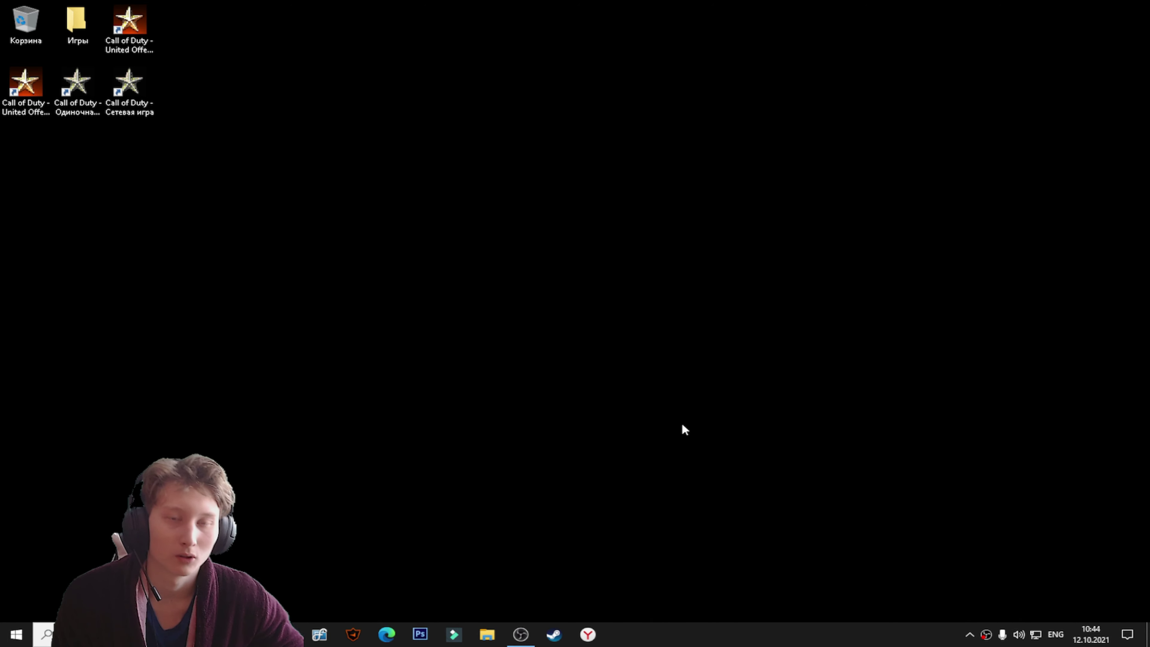